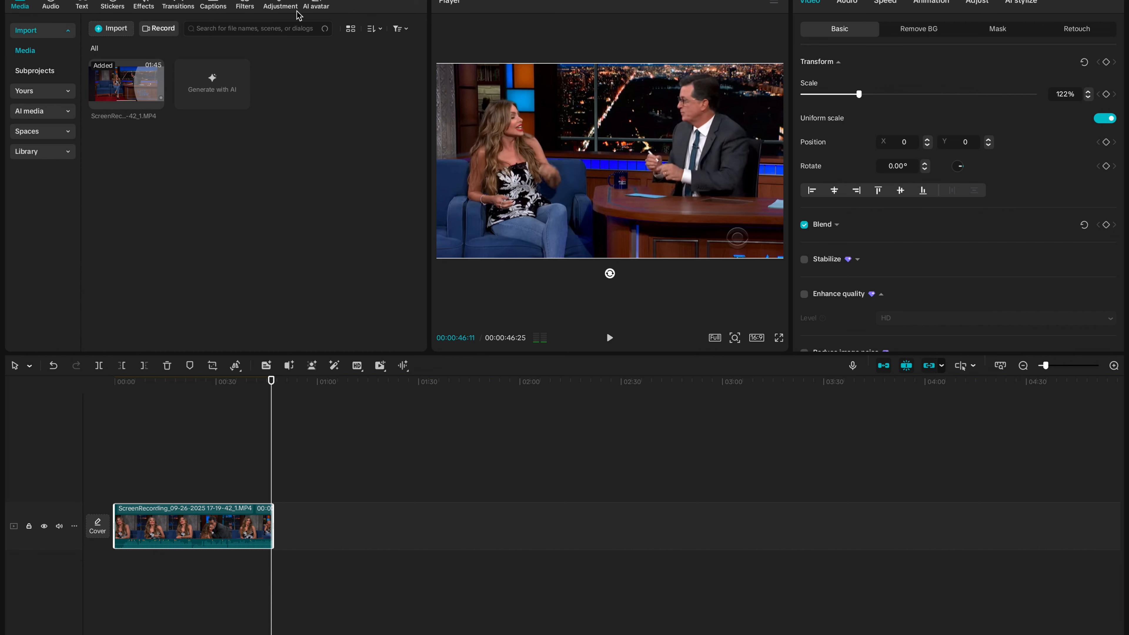
Generate automatic captions for the interview video with English as the spoken language
{"action": "left_click", "coordinate": [220, 8]}
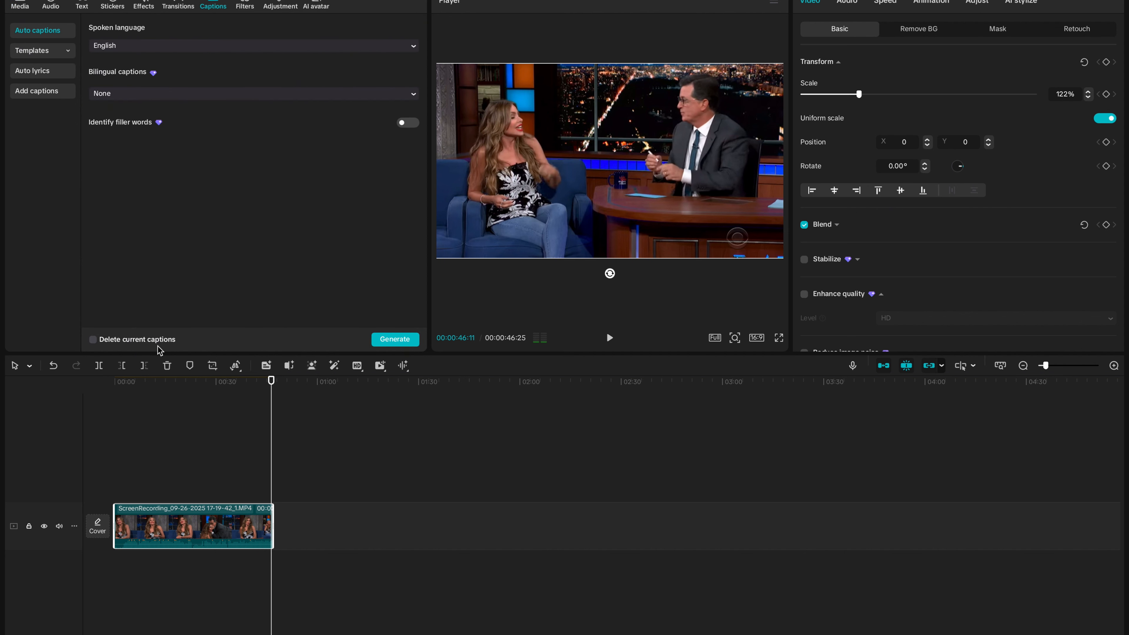
{"action": "left_click", "coordinate": [395, 339]}
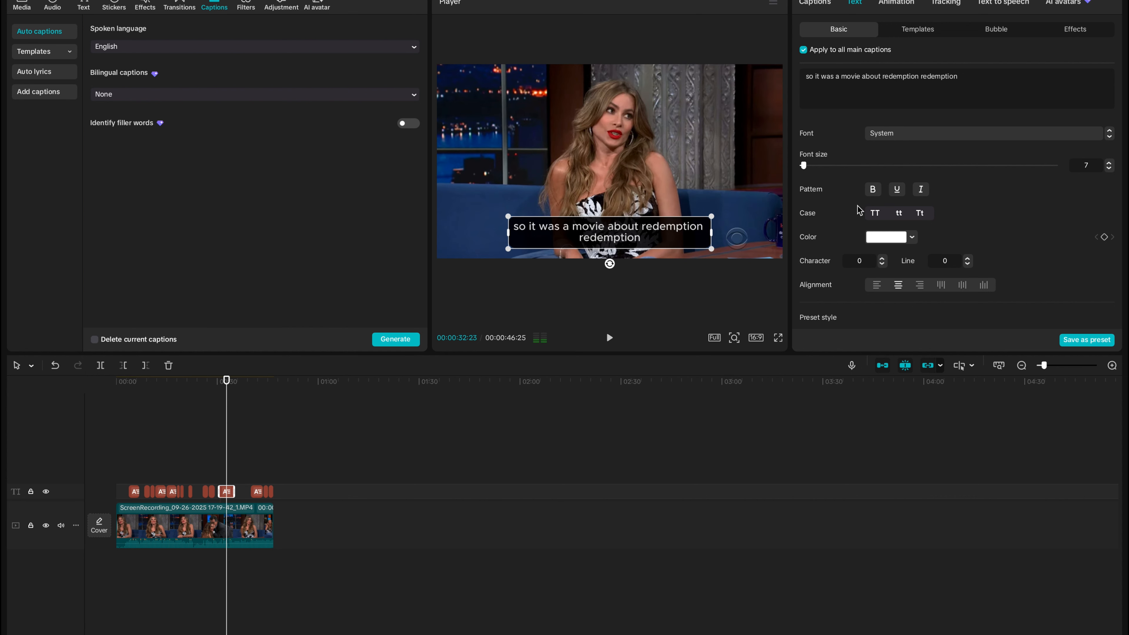
{"action": "key", "text": "BackSpace"}
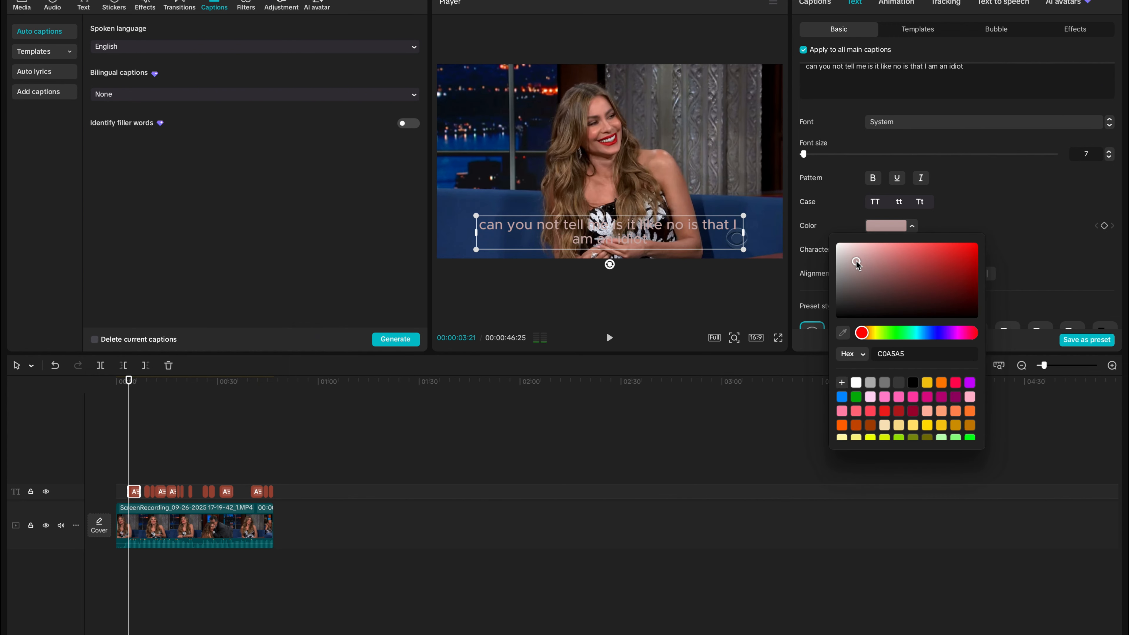
Give all main captions the preset style with white text on a black background and scale them to about 87%
{"action": "scroll", "coordinate": [1012, 242], "scroll_direction": "down", "scroll_amount": 3}
{"action": "left_click", "coordinate": [1012, 248]}
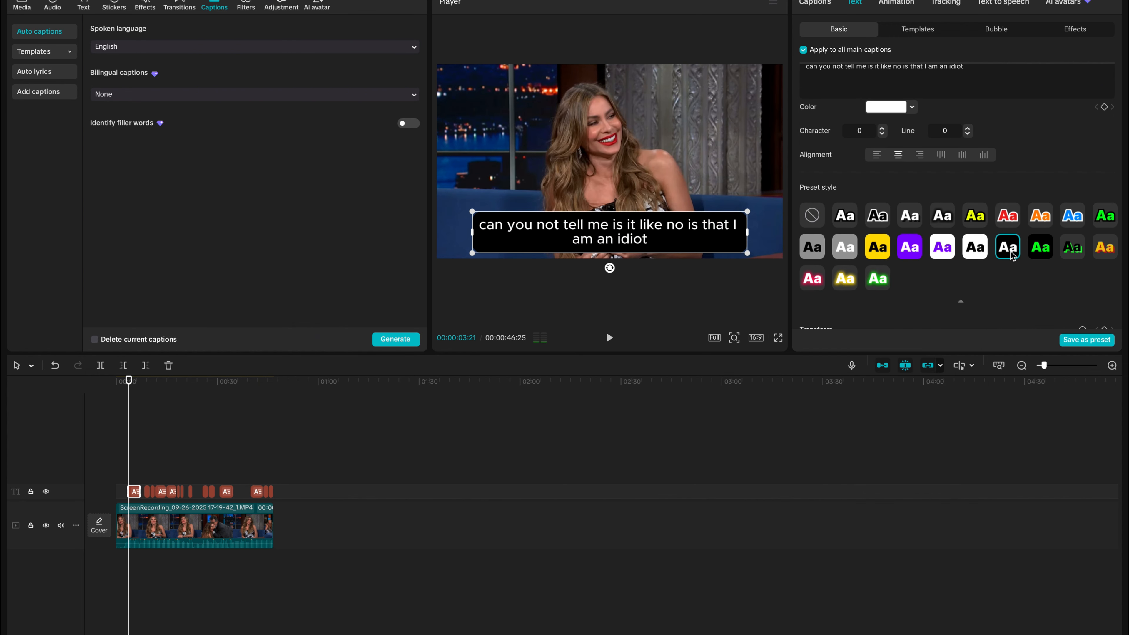
{"action": "scroll", "coordinate": [1011, 252], "scroll_direction": "down", "scroll_amount": 3}
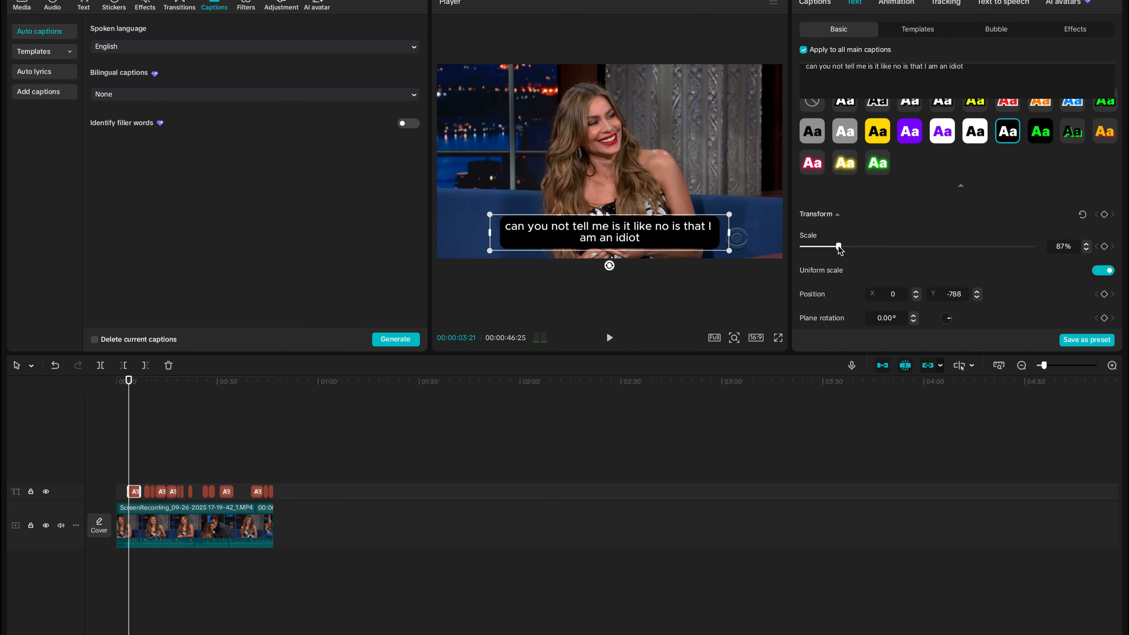
{"action": "scroll", "coordinate": [838, 247], "scroll_direction": "down", "scroll_amount": 5}
{"action": "left_click_drag", "start_coordinate": [1034, 186], "coordinate": [1002, 186]}
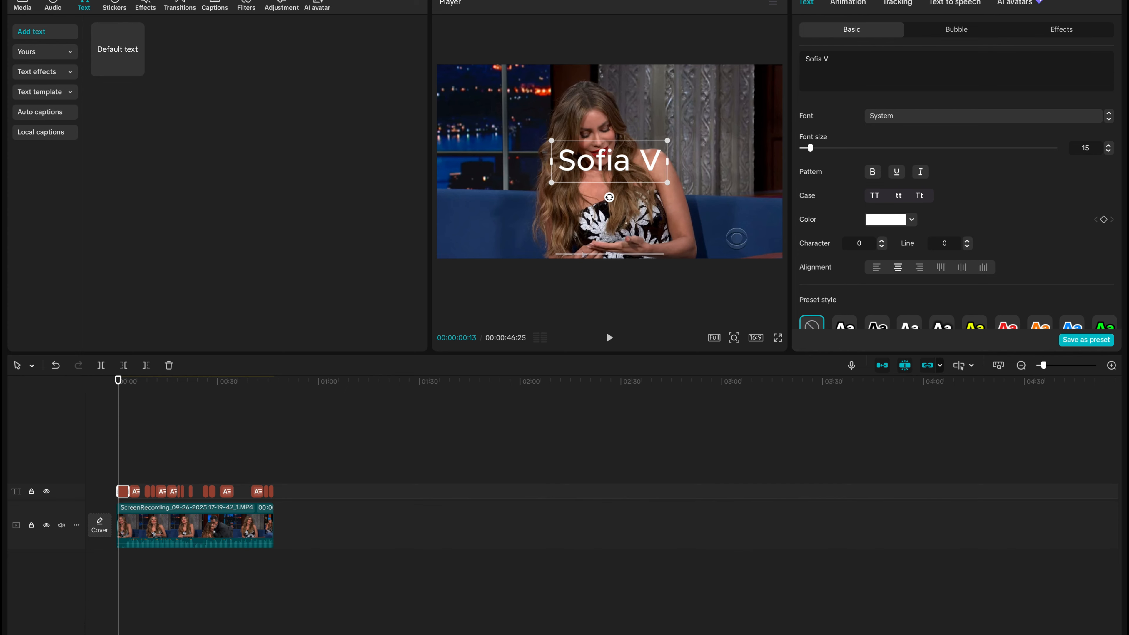
Complete the title as "Sofia Vergara interview" on two lines and apply the preset style with white text and a black outline
{"action": "type", "text": "ergara interview"}
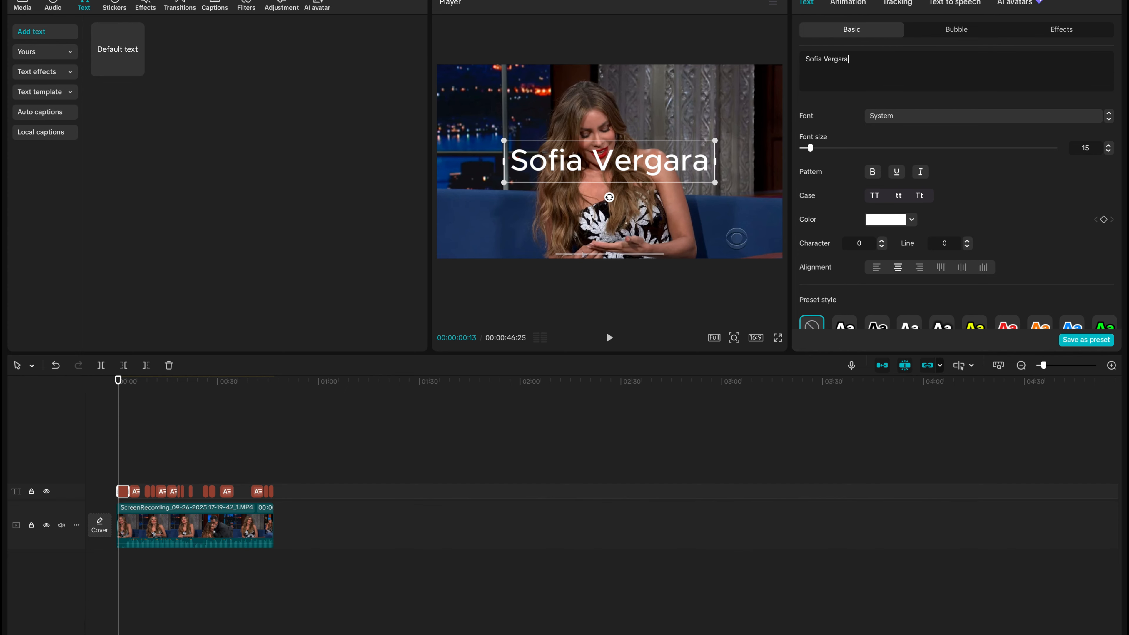
{"action": "left_click", "coordinate": [850, 58]}
{"action": "key", "text": "Return"}
{"action": "scroll", "coordinate": [971, 239], "scroll_direction": "down", "scroll_amount": 3}
{"action": "left_click", "coordinate": [844, 222]}
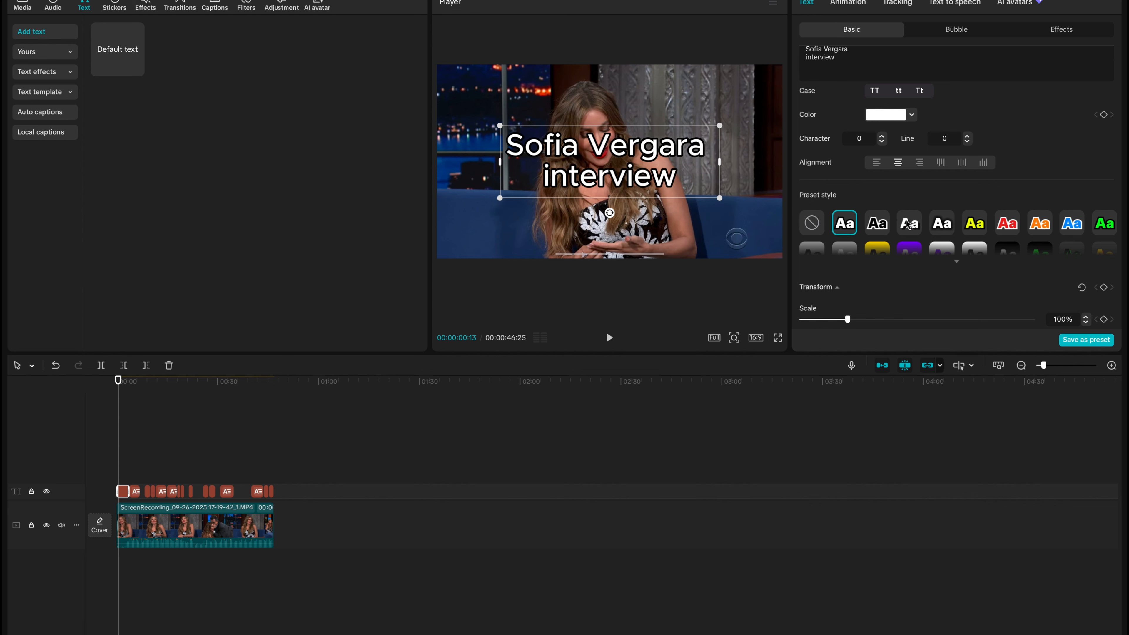
Move the title to the lower part of the frame, at about X -42, Y -591, and scale it to 61%
{"action": "left_click_drag", "start_coordinate": [700, 152], "coordinate": [696, 205]}
{"action": "scroll", "coordinate": [866, 222], "scroll_direction": "down", "scroll_amount": 3}
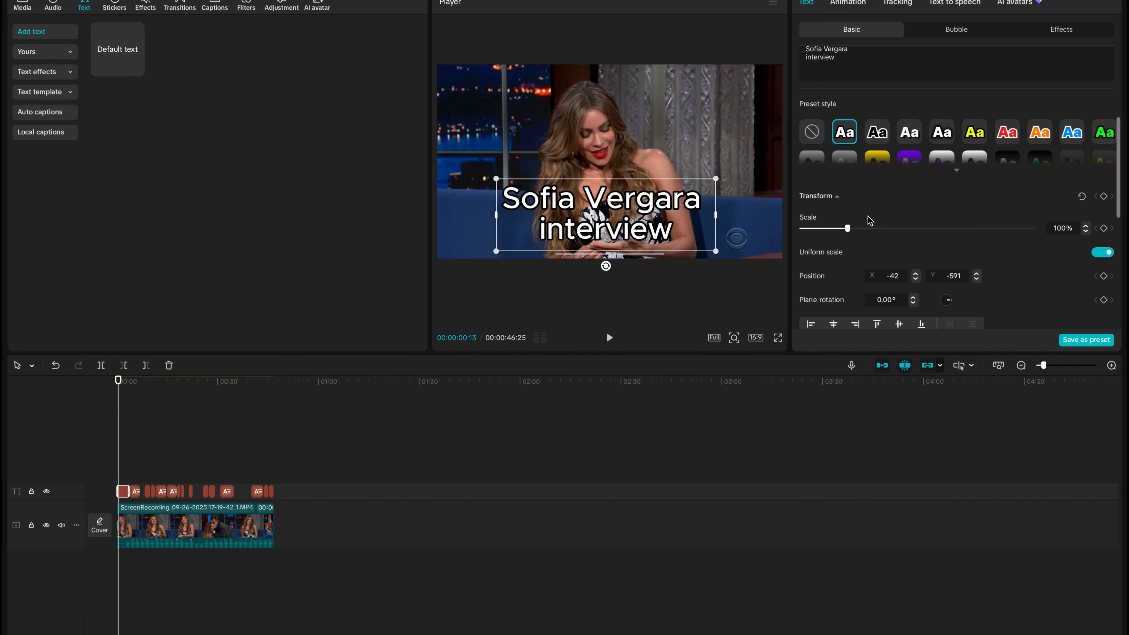
{"action": "left_click_drag", "start_coordinate": [847, 227], "coordinate": [831, 234]}
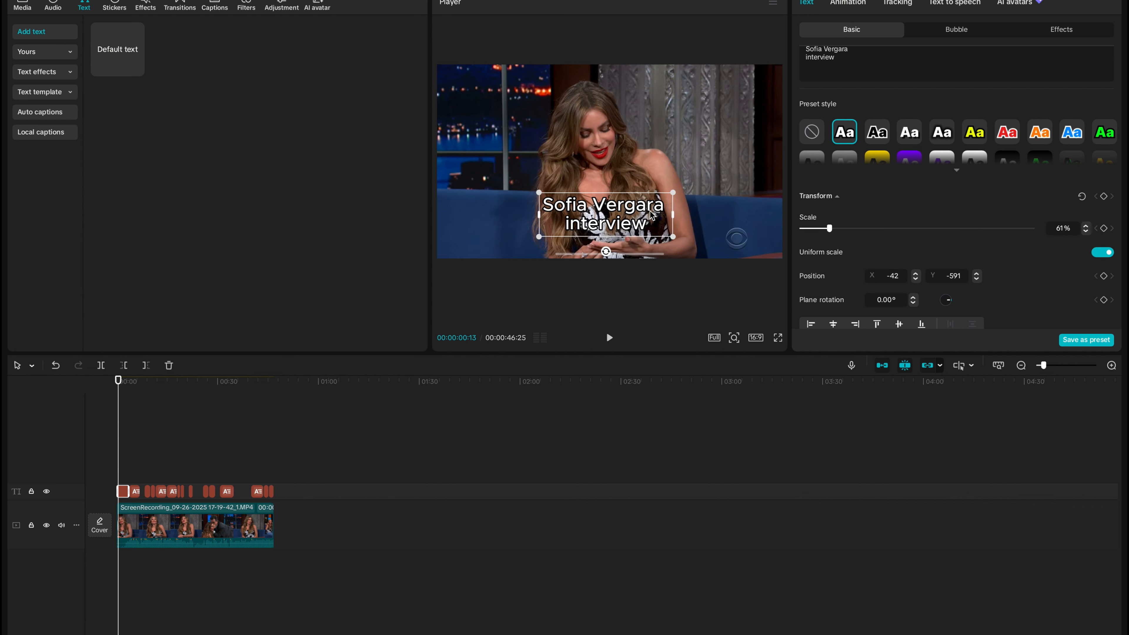
Apply the Scanner entrance animation to the title and lengthen the animation's duration
{"action": "left_click", "coordinate": [897, 4]}
{"action": "left_click", "coordinate": [864, 13]}
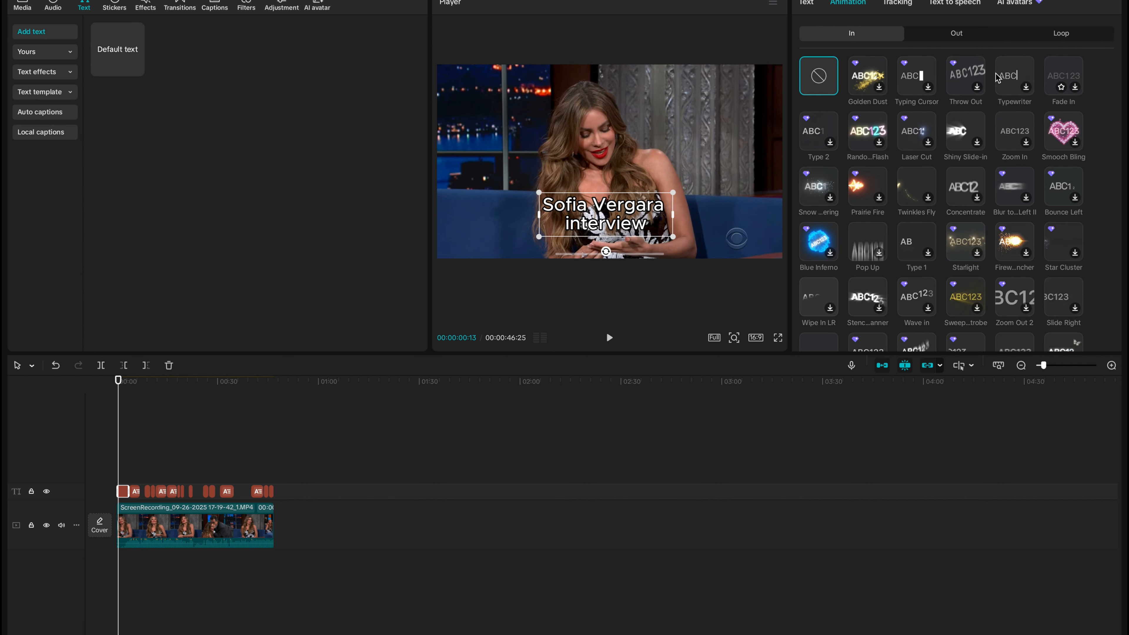
{"action": "scroll", "coordinate": [934, 200], "scroll_direction": "down", "scroll_amount": 10}
{"action": "left_click", "coordinate": [905, 269]}
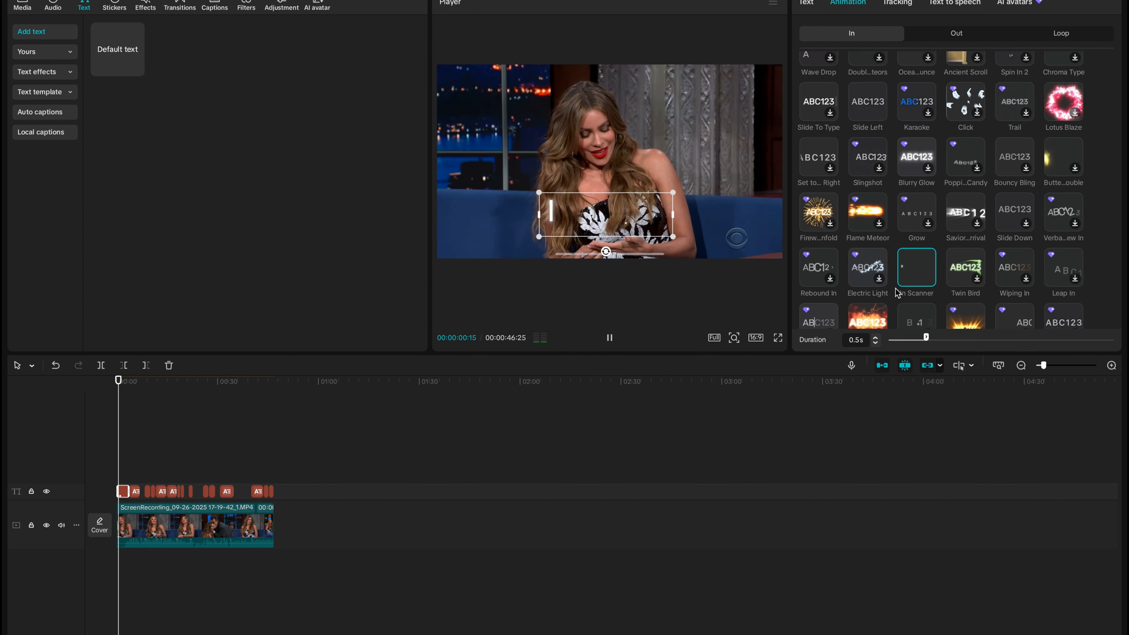
{"action": "left_click_drag", "start_coordinate": [928, 340], "coordinate": [976, 349]}
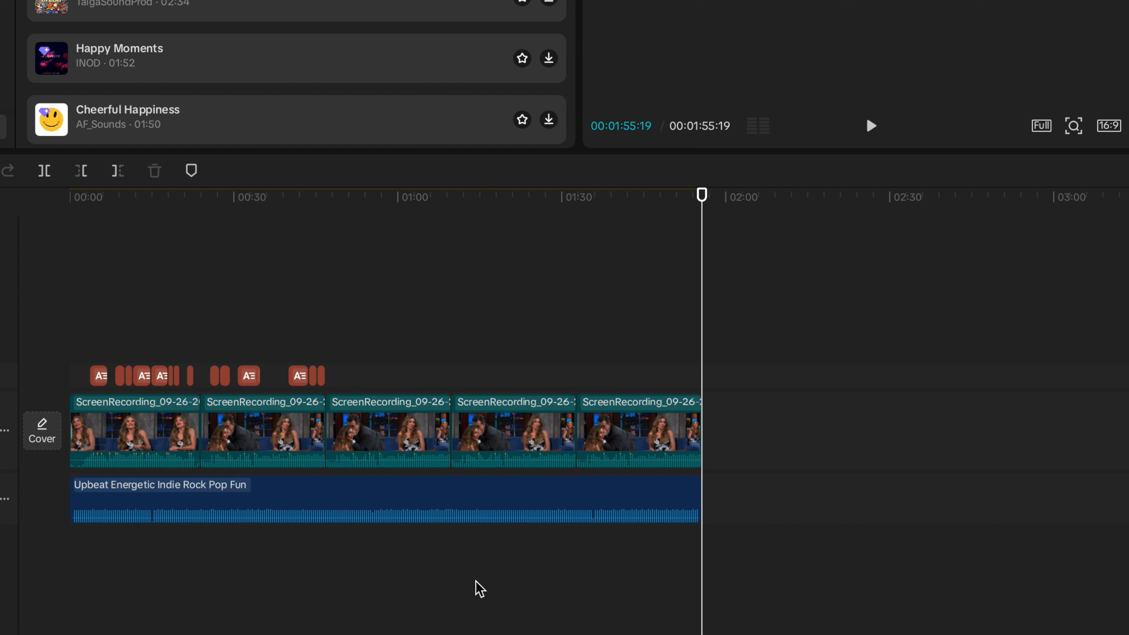
Combine all captions, video clips and music on the timeline into a compound clip, and split that compound clip back into separate clips
{"action": "key", "text": "Home"}
{"action": "left_click_drag", "start_coordinate": [734, 545], "coordinate": [84, 378]}
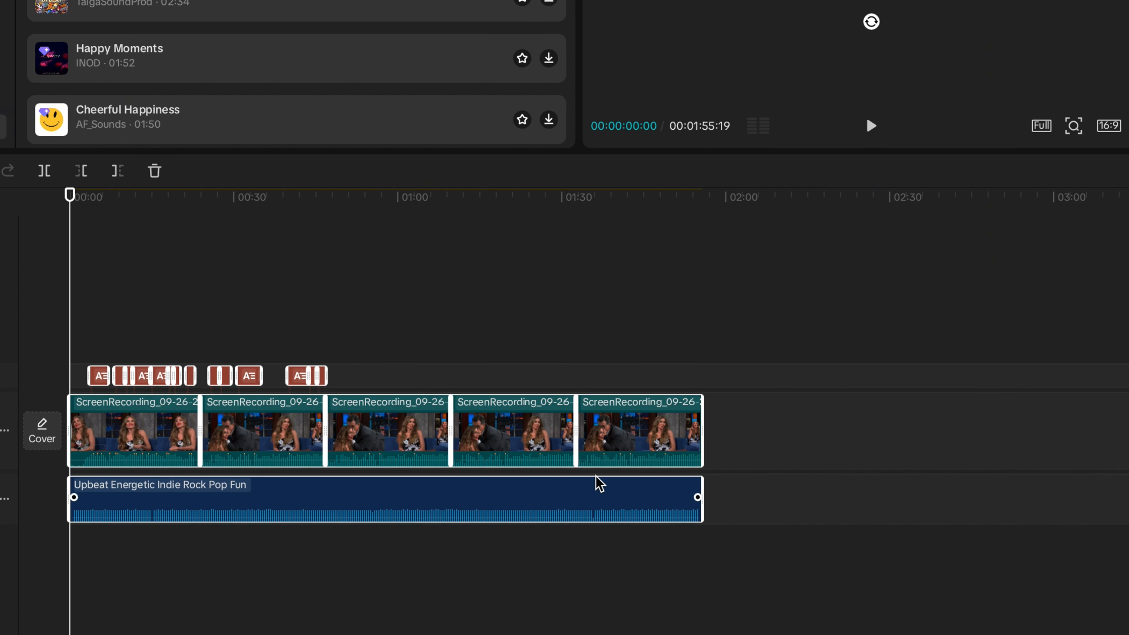
{"action": "right_click", "coordinate": [631, 436]}
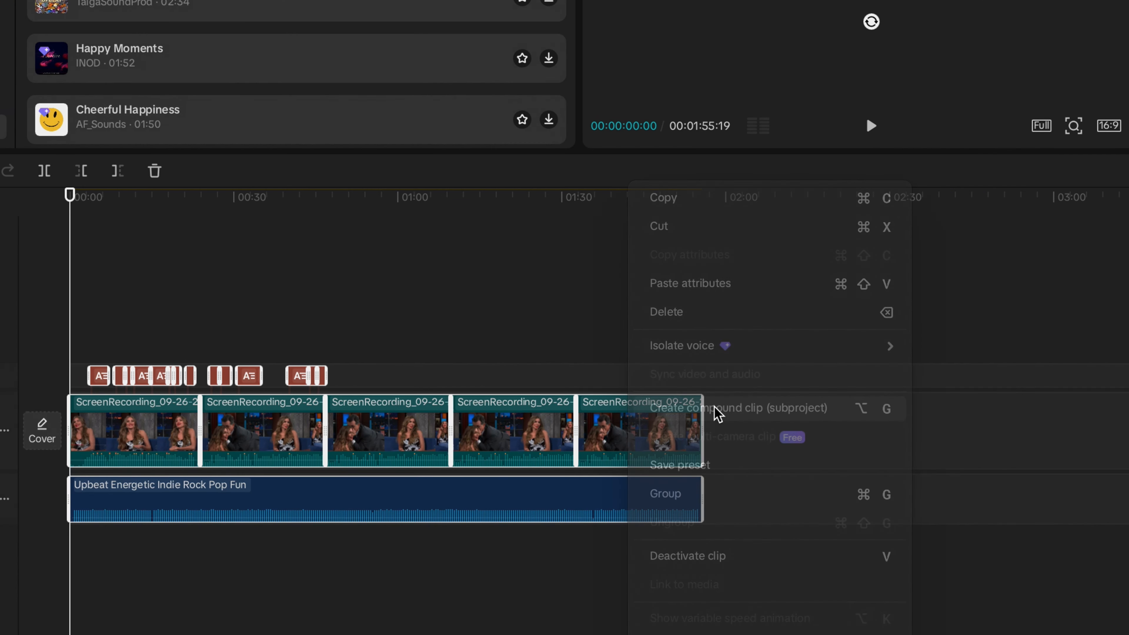
{"action": "left_click", "coordinate": [500, 376]}
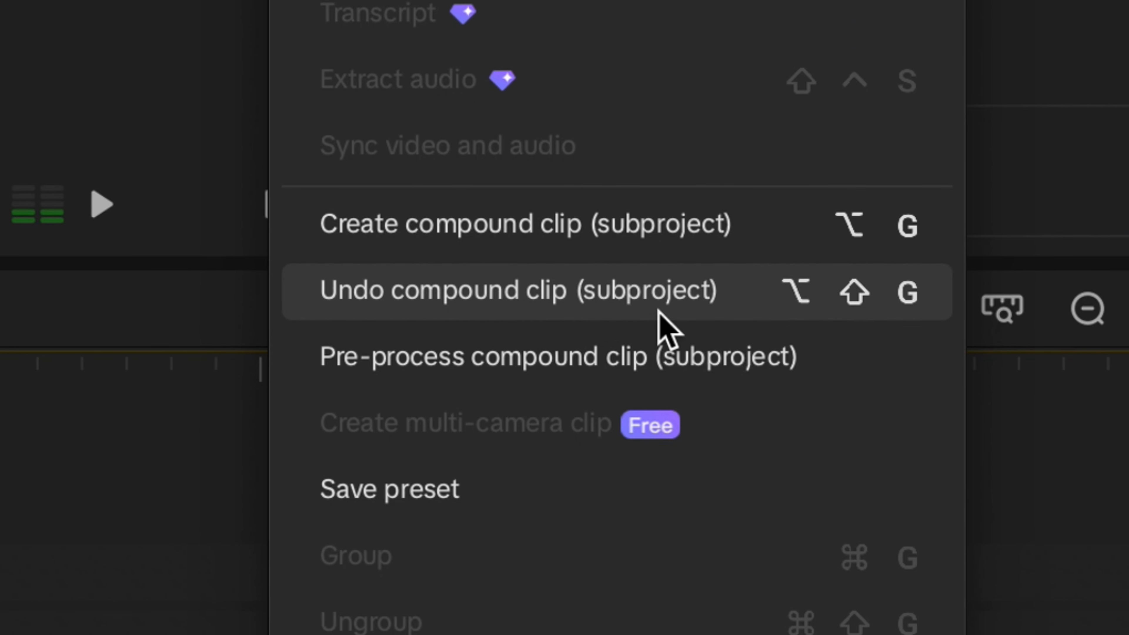
{"action": "left_click", "coordinate": [675, 308]}
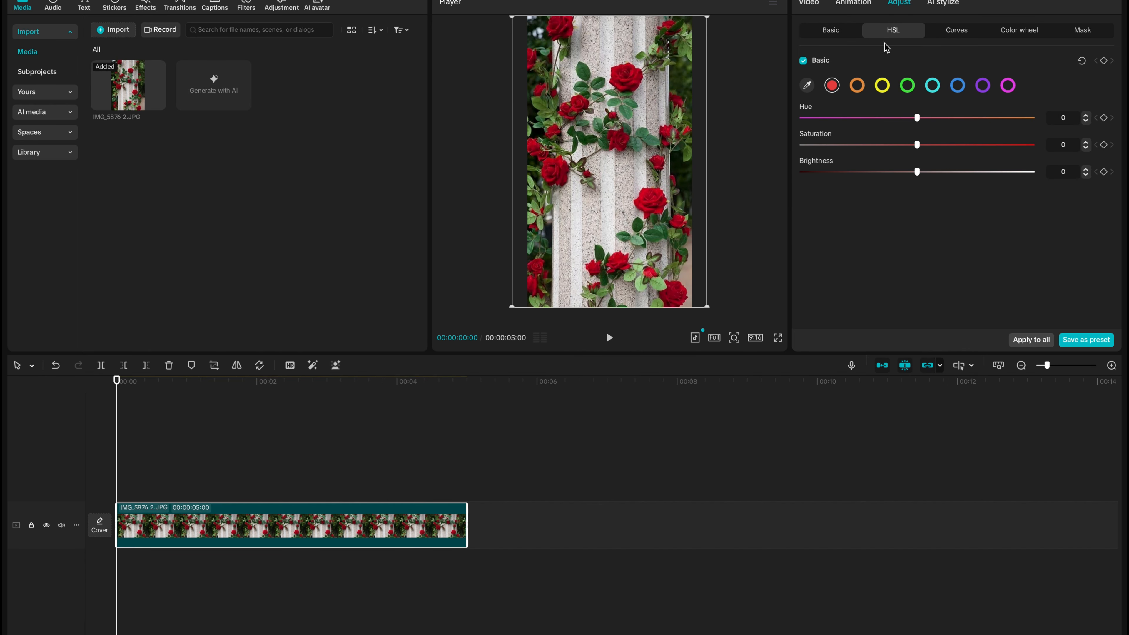
Reduce the HSL saturation of orange, yellow and green to -100 in the rose photo
{"action": "left_click", "coordinate": [859, 87]}
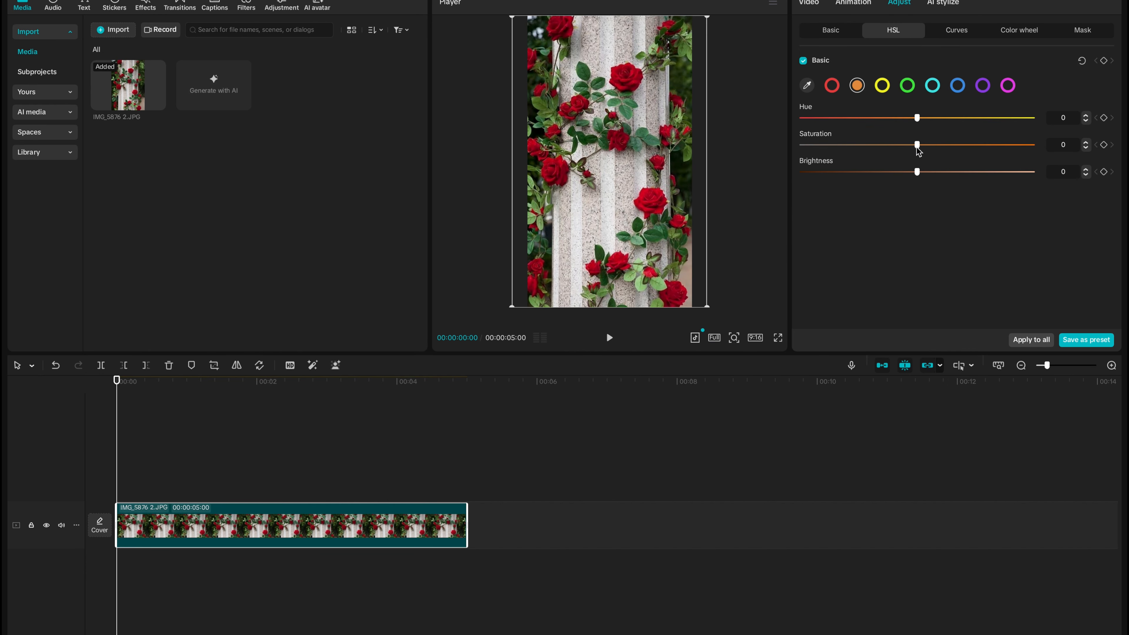
{"action": "left_click_drag", "start_coordinate": [917, 145], "coordinate": [769, 140]}
{"action": "left_click", "coordinate": [882, 85]}
{"action": "left_click_drag", "start_coordinate": [917, 147], "coordinate": [786, 149]}
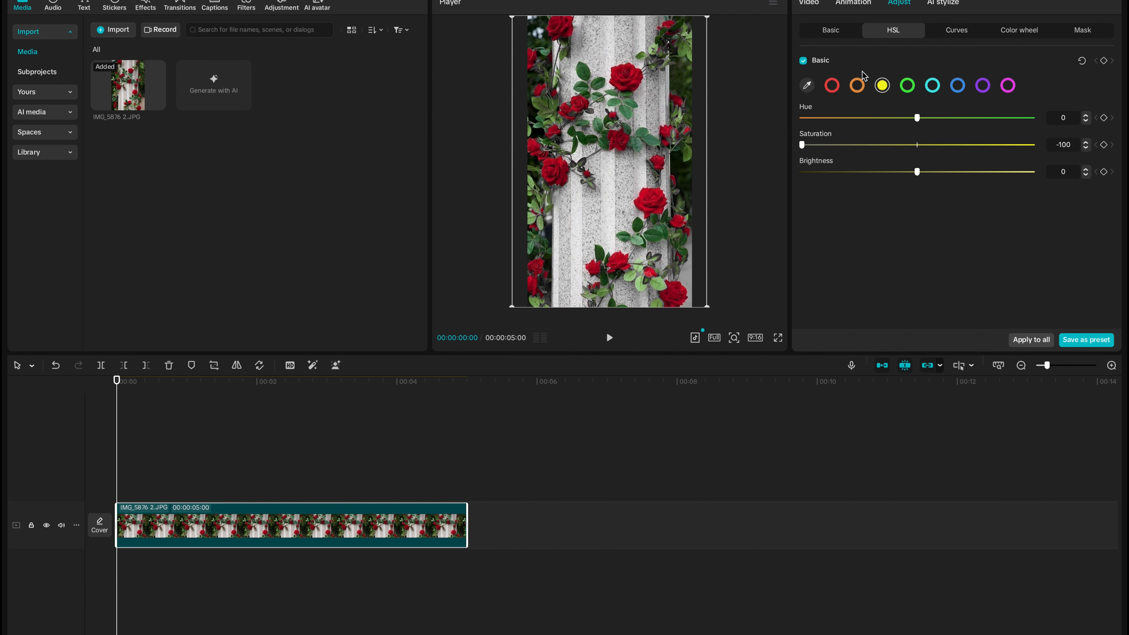
{"action": "left_click", "coordinate": [907, 85]}
{"action": "left_click_drag", "start_coordinate": [918, 146], "coordinate": [793, 148]}
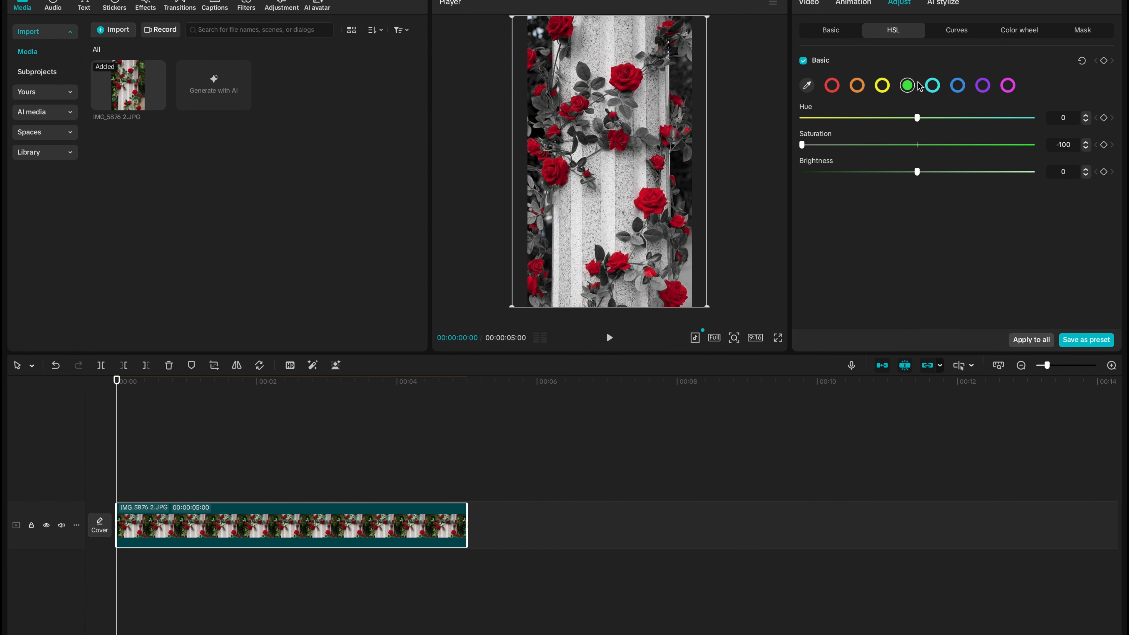
{"action": "left_click", "coordinate": [948, 86]}
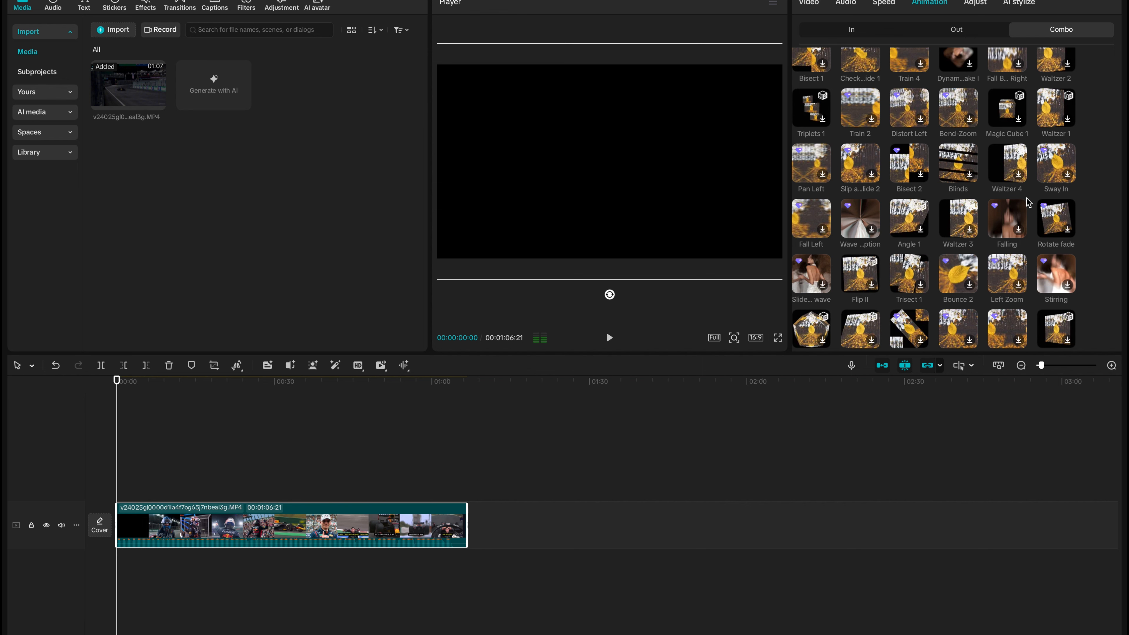
Apply the Flip 4 combo animation to the racing video and set its duration to 10.3 s
{"action": "scroll", "coordinate": [1028, 202], "scroll_direction": "down", "scroll_amount": 5}
{"action": "left_click", "coordinate": [811, 227]}
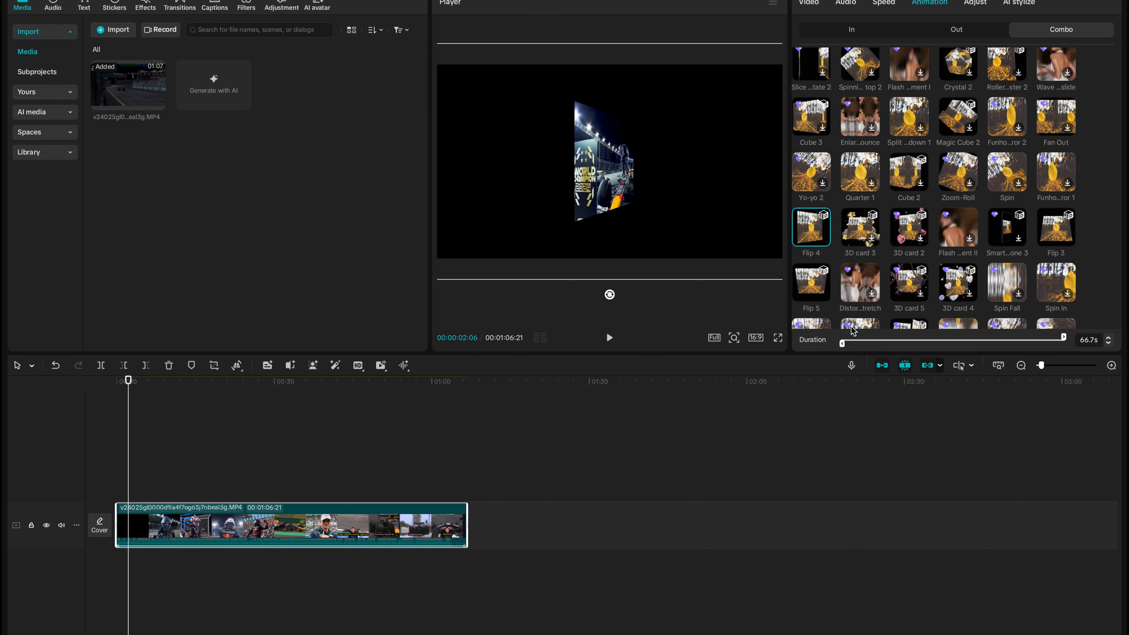
{"action": "left_click_drag", "start_coordinate": [1066, 340], "coordinate": [876, 339]}
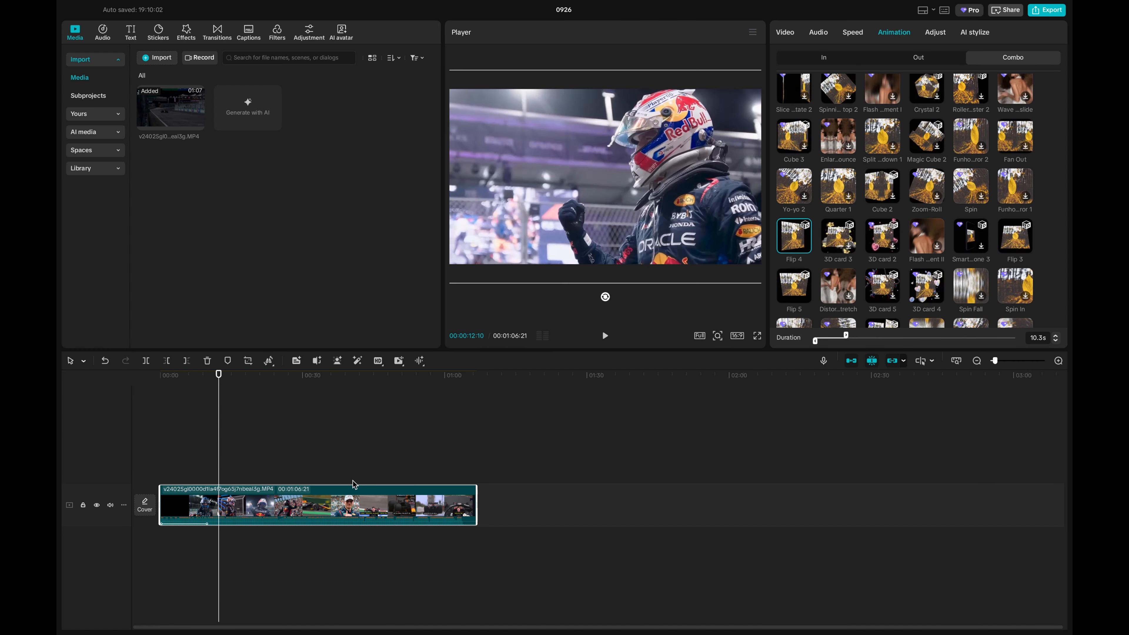
Choose the video frame of the driver giving a thumbs-up as the cover and open it in the cover editor
{"action": "left_click_drag", "start_coordinate": [221, 479], "coordinate": [260, 477]}
{"action": "left_click", "coordinate": [144, 505]}
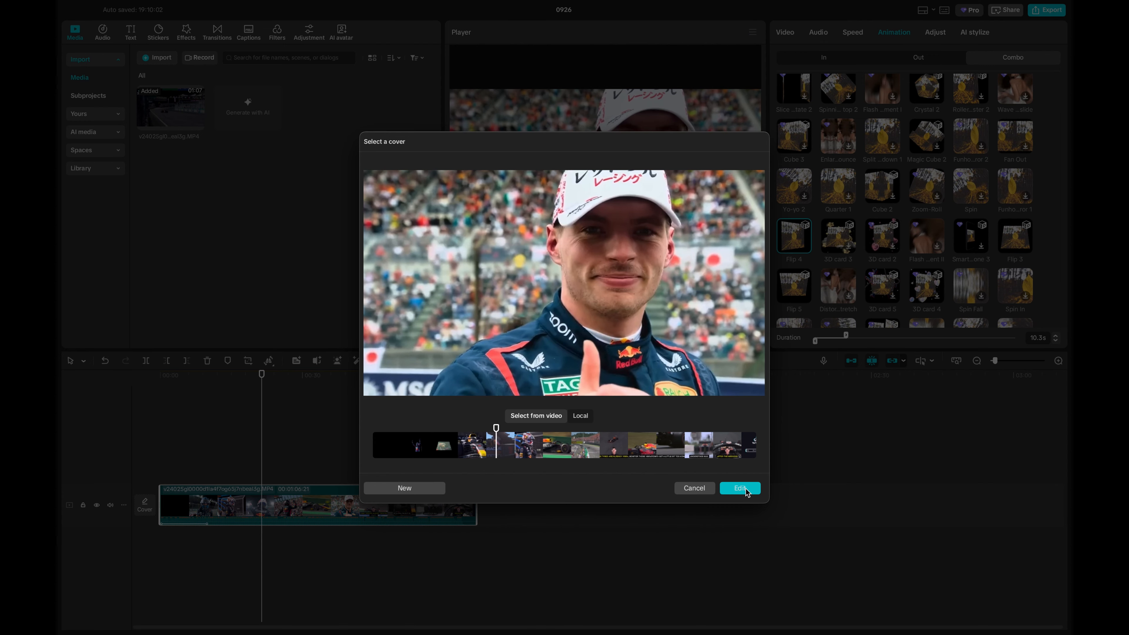
{"action": "left_click", "coordinate": [740, 488]}
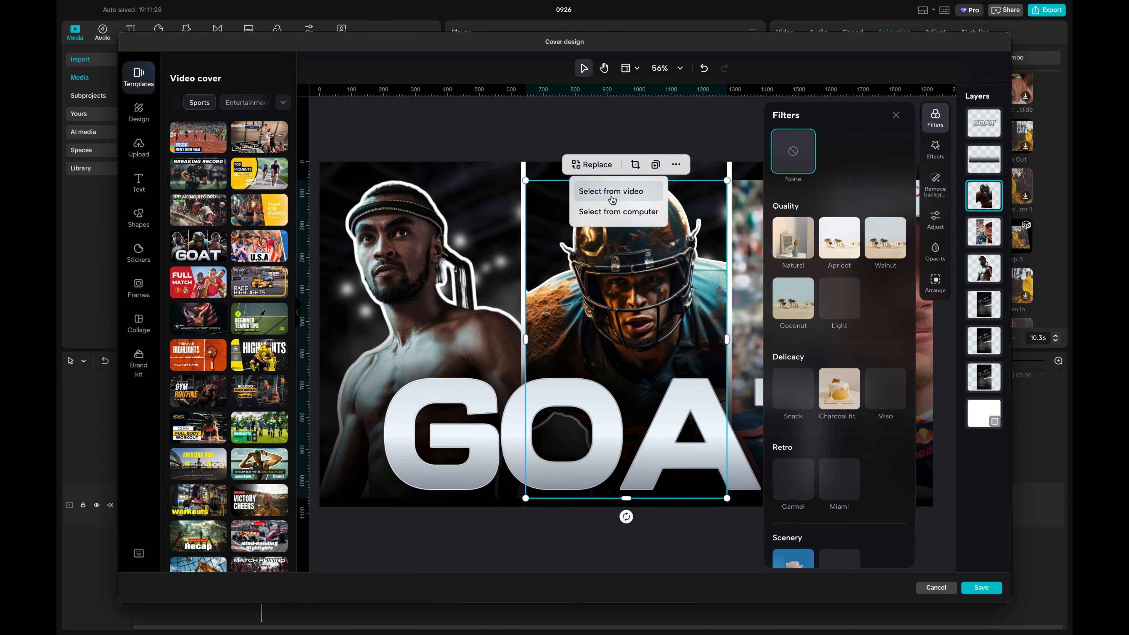
Replace the football player's picture in the GOAT cover template with the thumbs-up frame from the video
{"action": "left_click", "coordinate": [612, 192]}
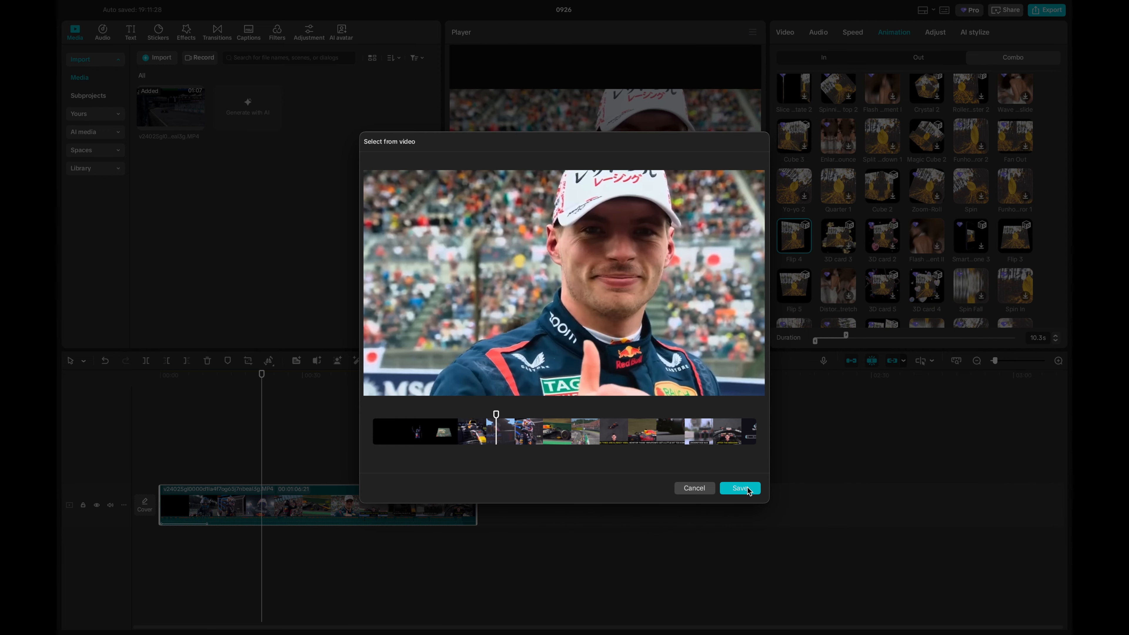
{"action": "left_click", "coordinate": [747, 490]}
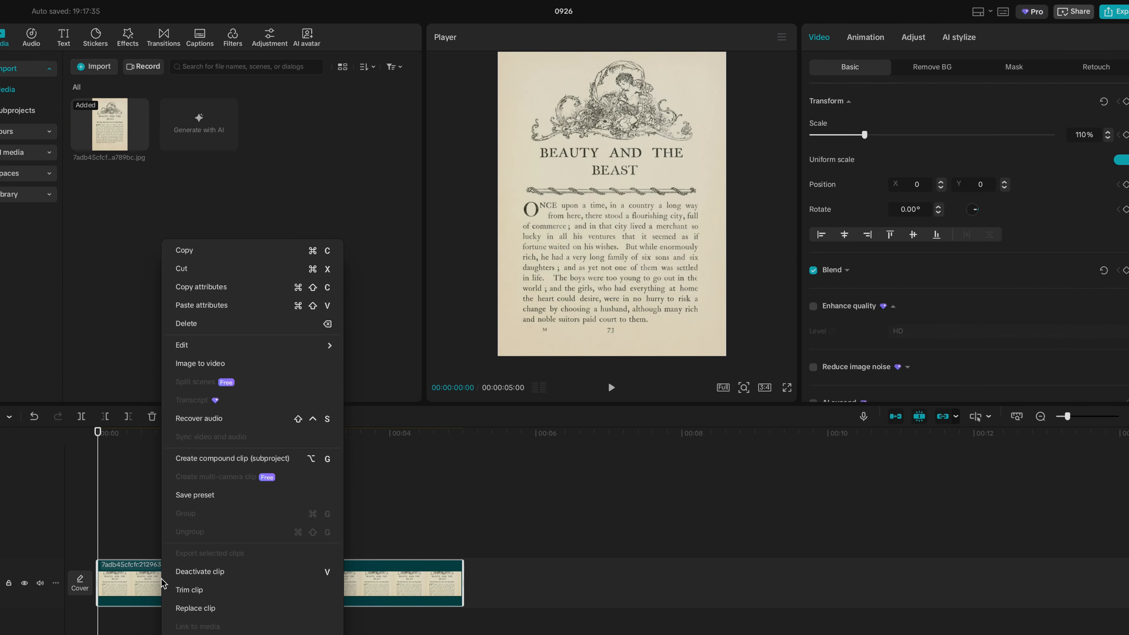
Copy the "Beauty and the Beast" page clip and paste the duplicate onto a track above the original
{"action": "left_click", "coordinate": [196, 251]}
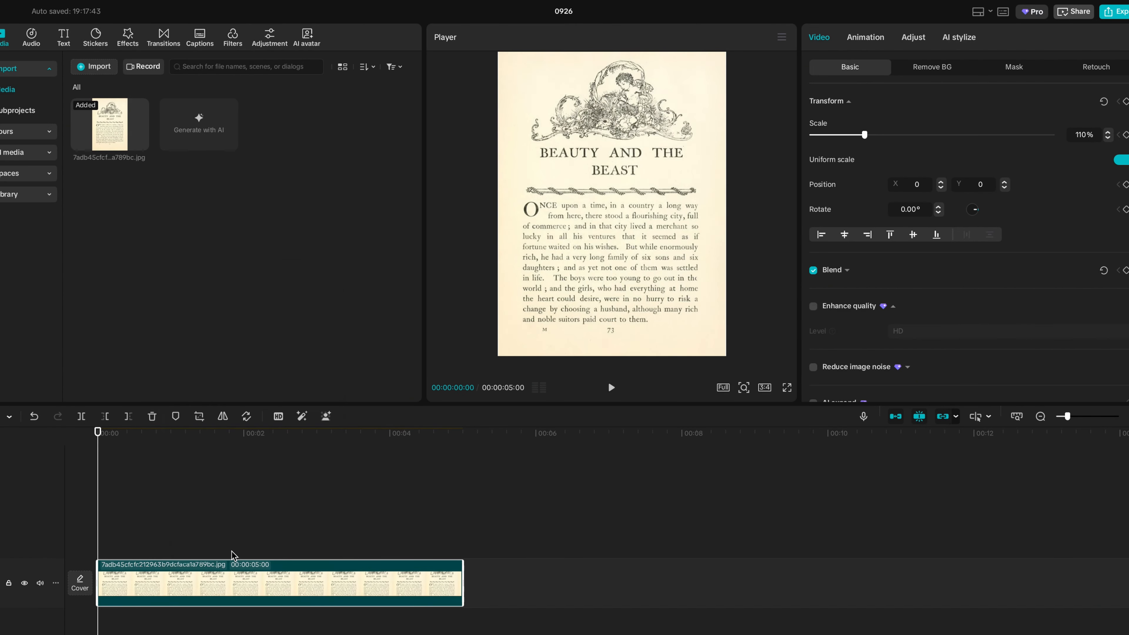
{"action": "right_click", "coordinate": [161, 550]}
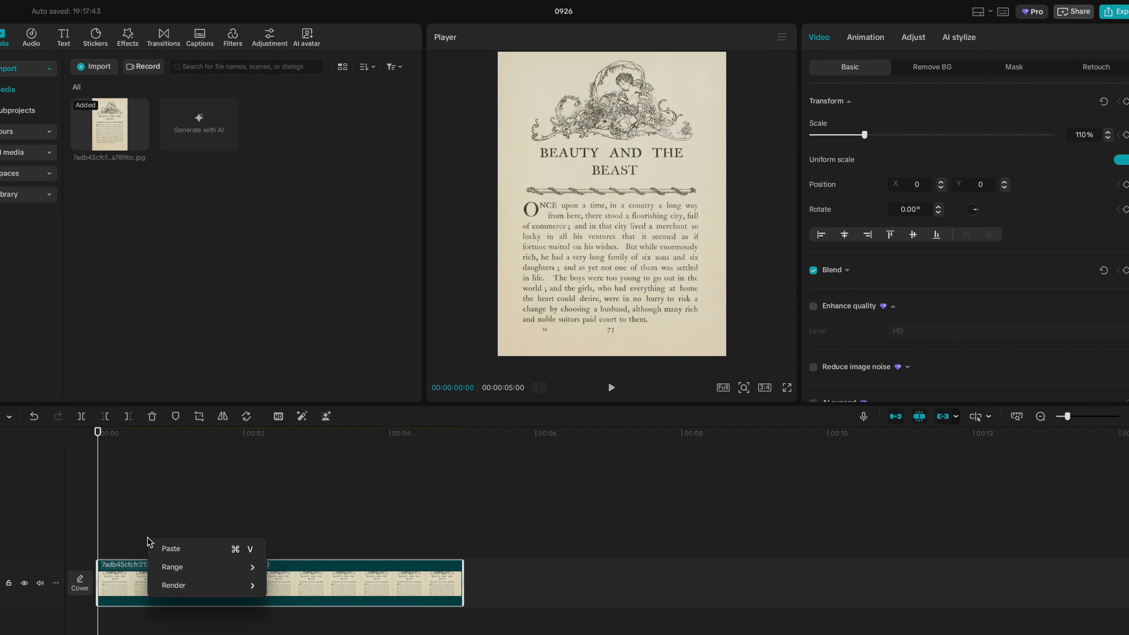
{"action": "left_click", "coordinate": [164, 545]}
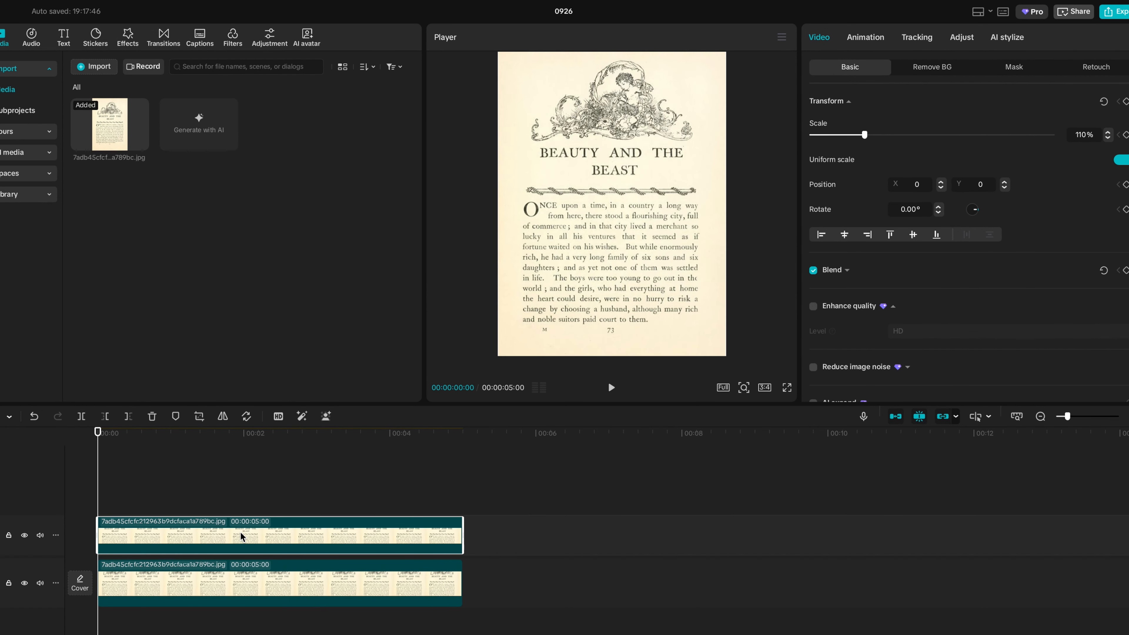
Darken the upper copy of the page clip by lowering its exposure to the minimum
{"action": "left_click", "coordinate": [961, 37]}
{"action": "scroll", "coordinate": [1012, 169], "scroll_direction": "down", "scroll_amount": 5}
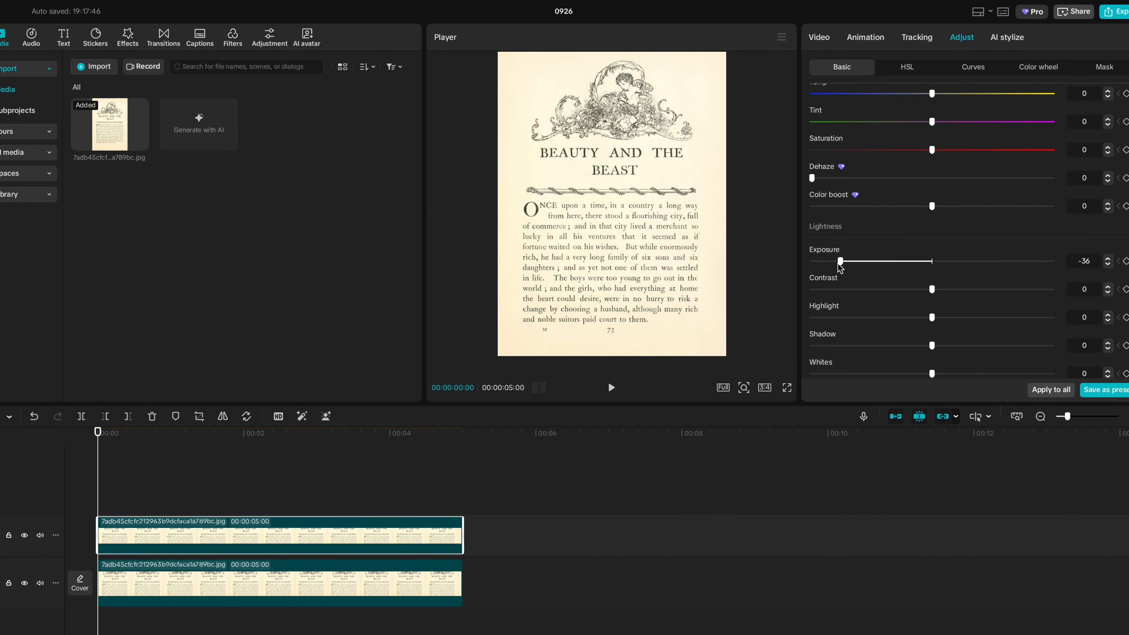
{"action": "left_click_drag", "start_coordinate": [932, 262], "coordinate": [797, 263]}
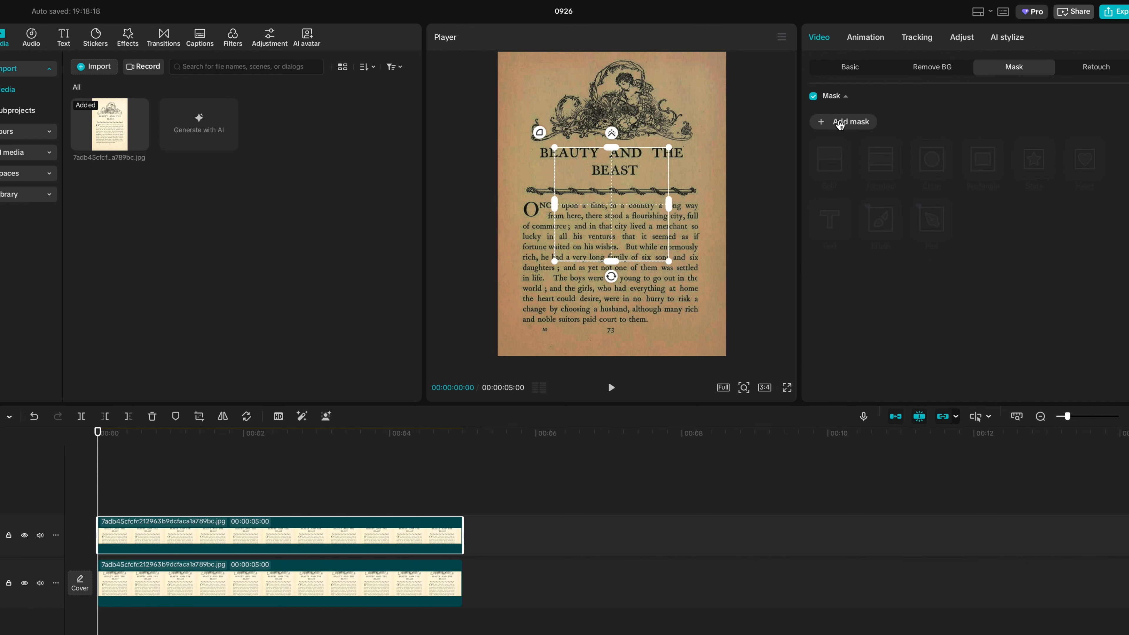
Add a rectangle mask to the upper page clip and fit it around the heading, sized 419 by 159 at Y 106
{"action": "left_click", "coordinate": [962, 176]}
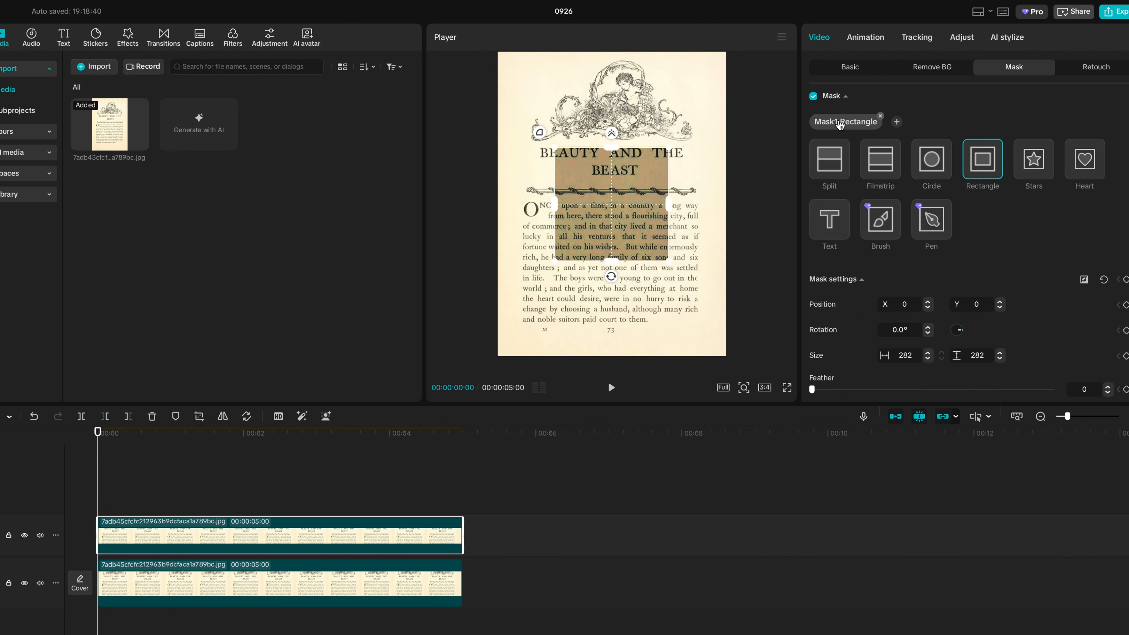
{"action": "left_click_drag", "start_coordinate": [669, 204], "coordinate": [714, 205]}
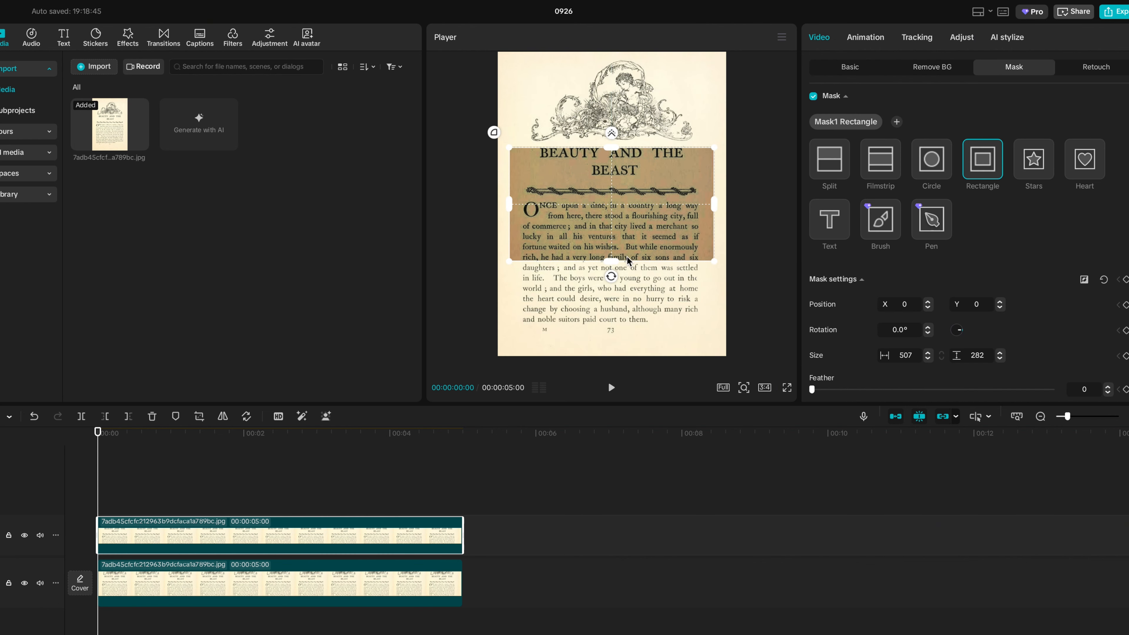
{"action": "left_click_drag", "start_coordinate": [612, 261], "coordinate": [635, 172]}
{"action": "left_click_drag", "start_coordinate": [509, 199], "coordinate": [523, 195]}
{"action": "left_click_drag", "start_coordinate": [812, 344], "coordinate": [844, 348]}
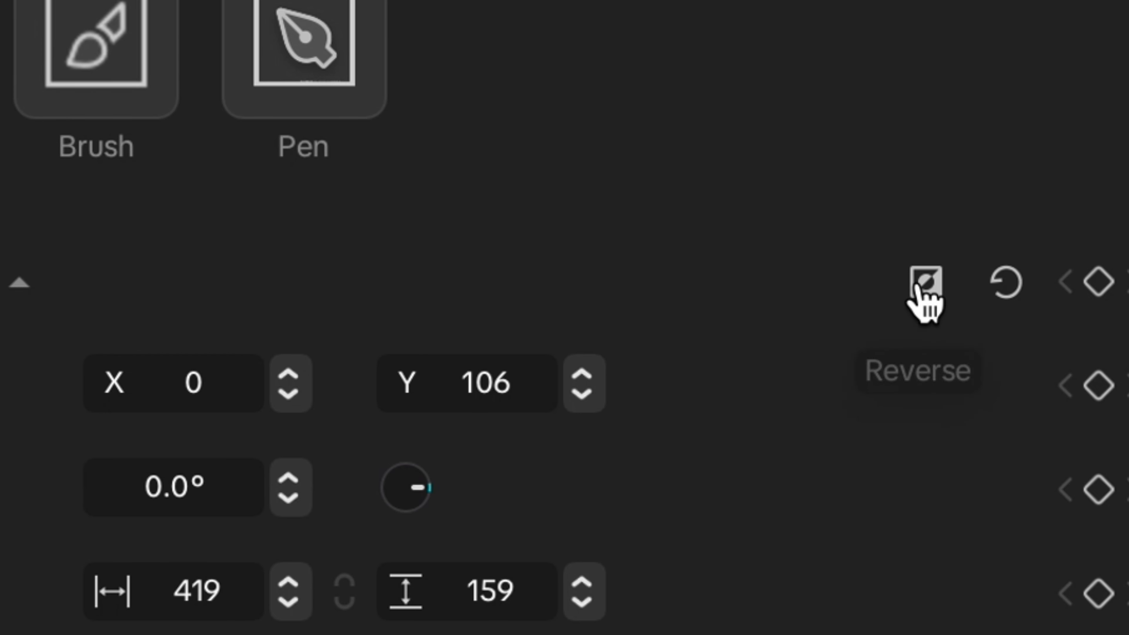
Reverse the rectangle mask on the upper page clip so the heading stays bright, and set its feather to 38
{"action": "left_click", "coordinate": [917, 287]}
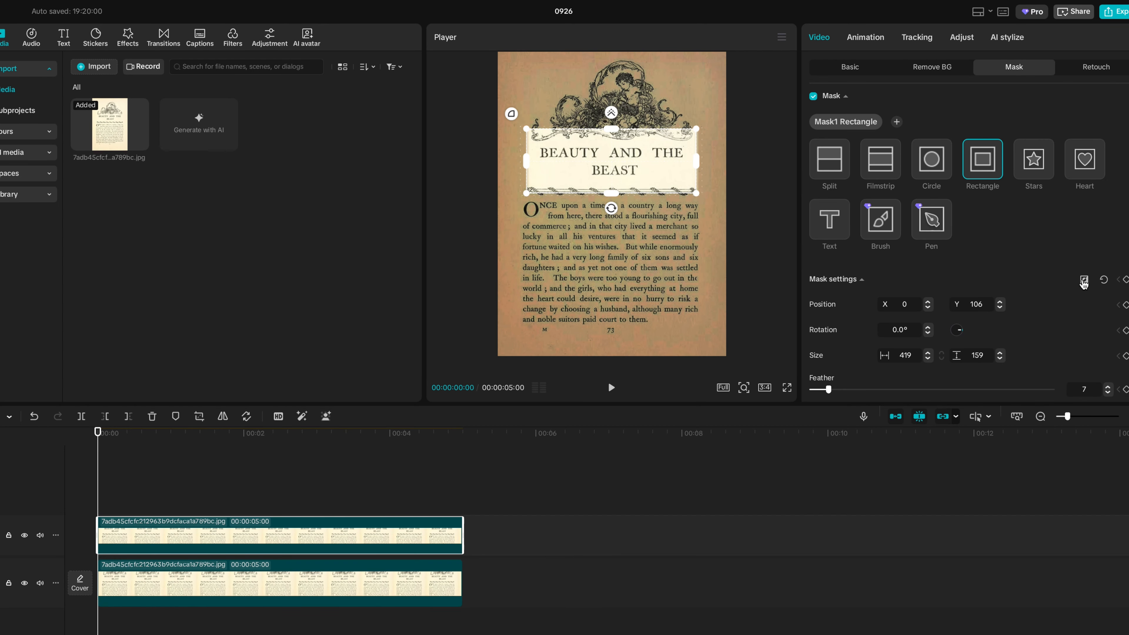
{"action": "left_click_drag", "start_coordinate": [828, 390], "coordinate": [905, 395]}
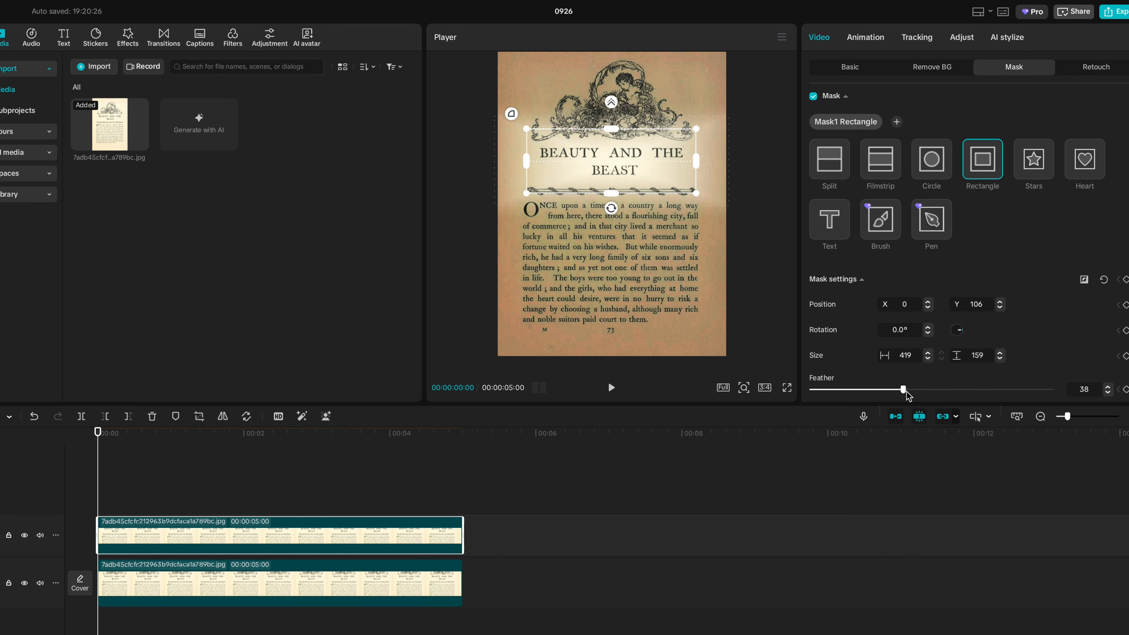
{"action": "left_click", "coordinate": [394, 600]}
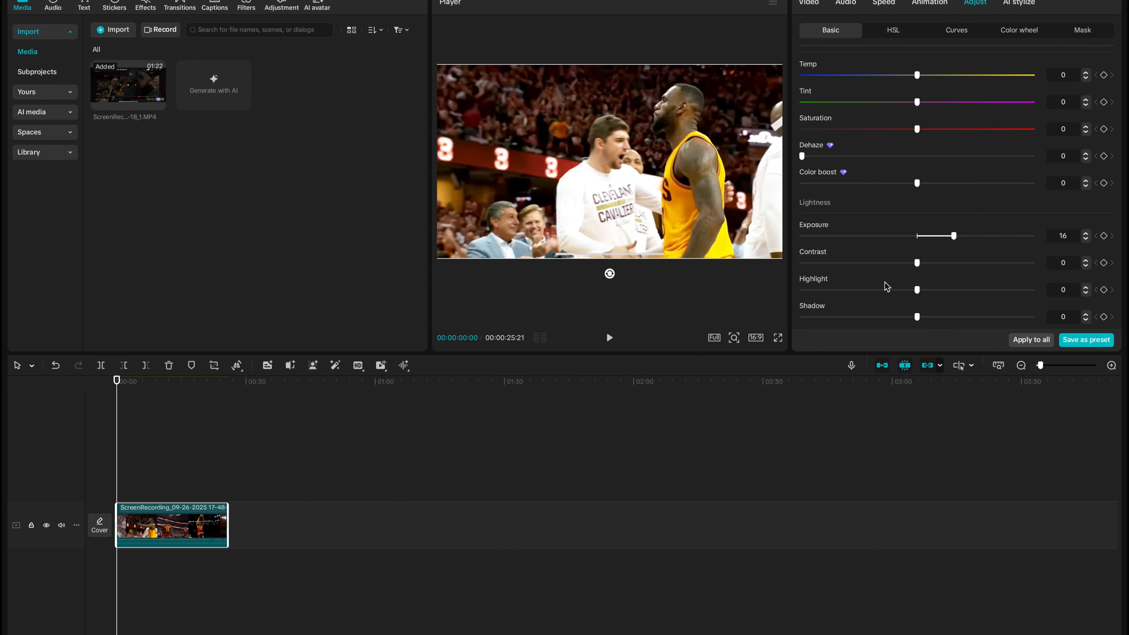
Show the color oscilloscope scopes beneath the basketball clip's preview
{"action": "left_click", "coordinate": [774, 3]}
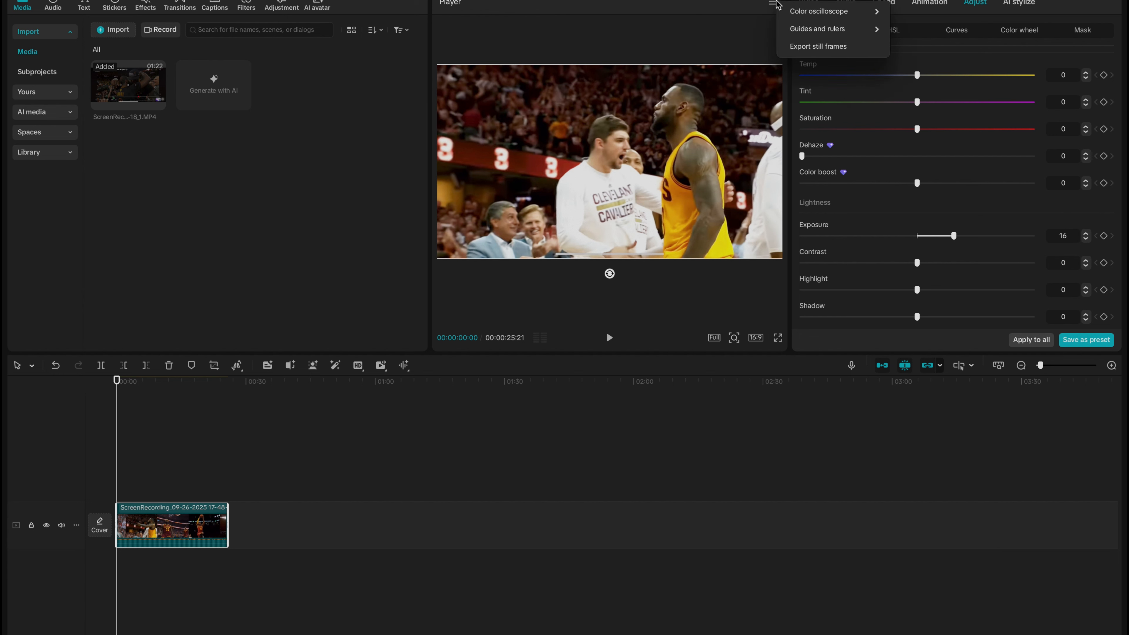
{"action": "mouse_move", "coordinate": [800, 13]}
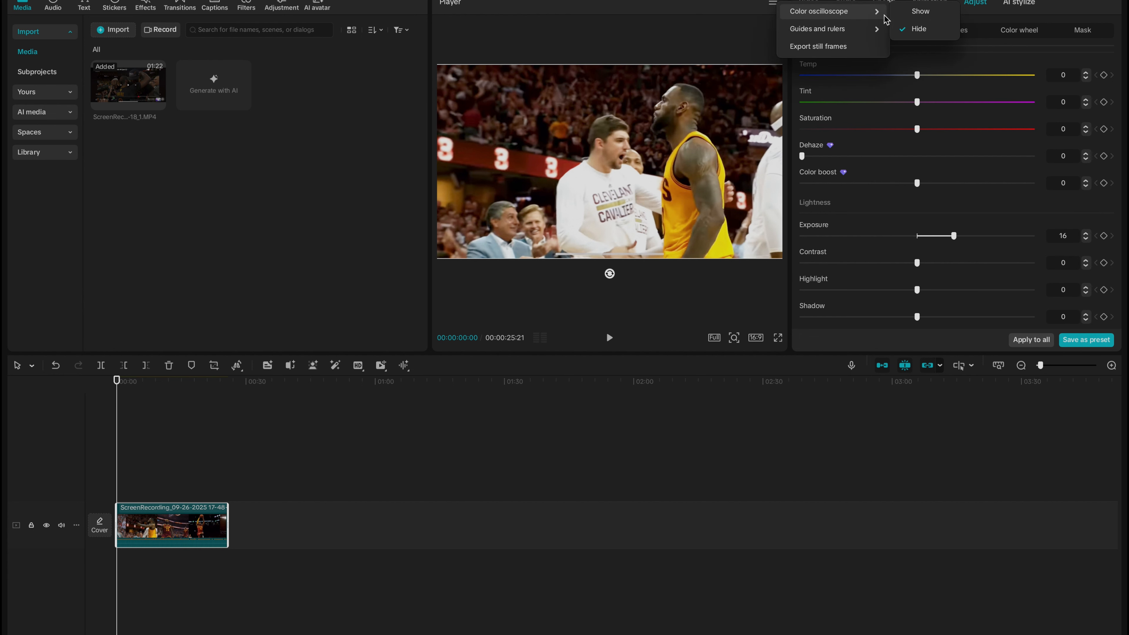
{"action": "left_click", "coordinate": [915, 12]}
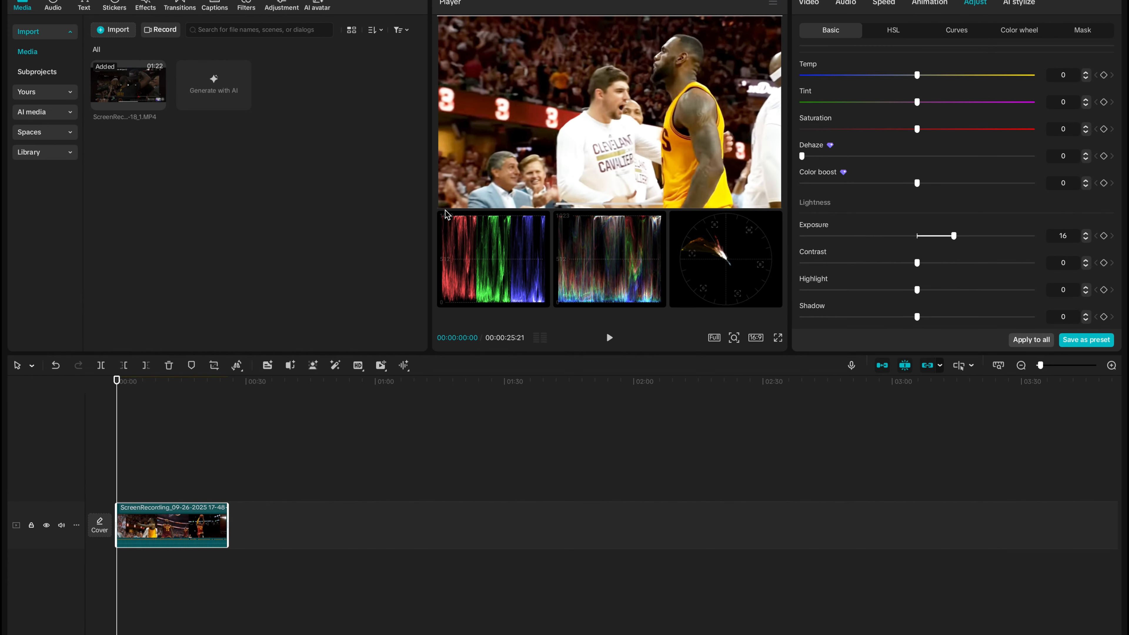